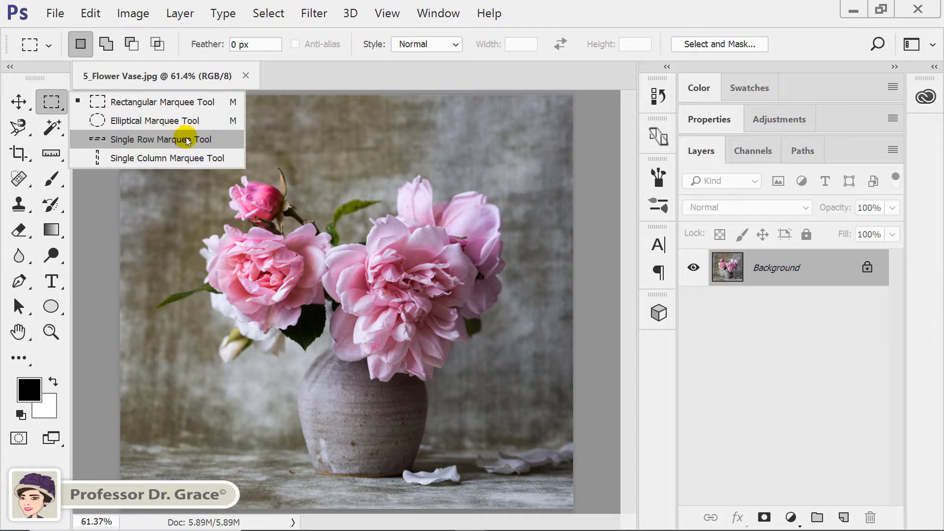
left_click(204, 157)
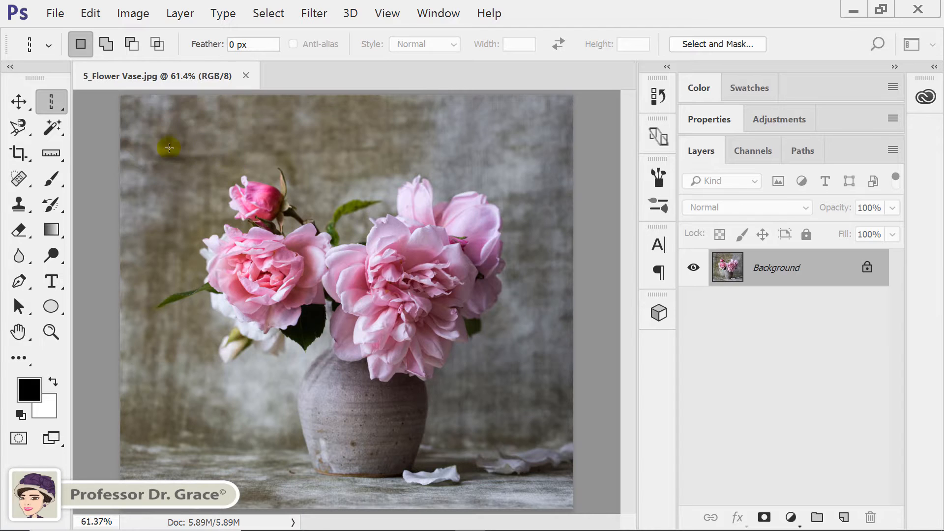
left_click(19, 127)
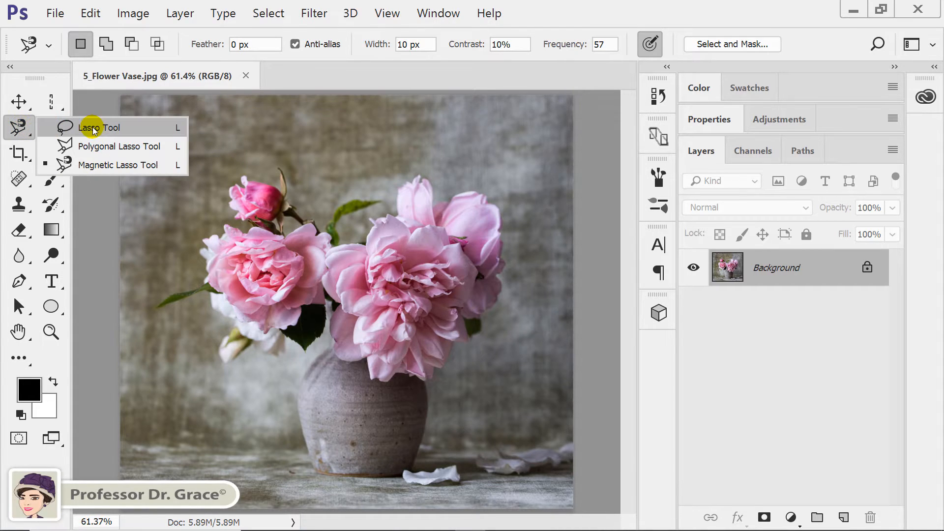
left_click(99, 160)
left_click(52, 127)
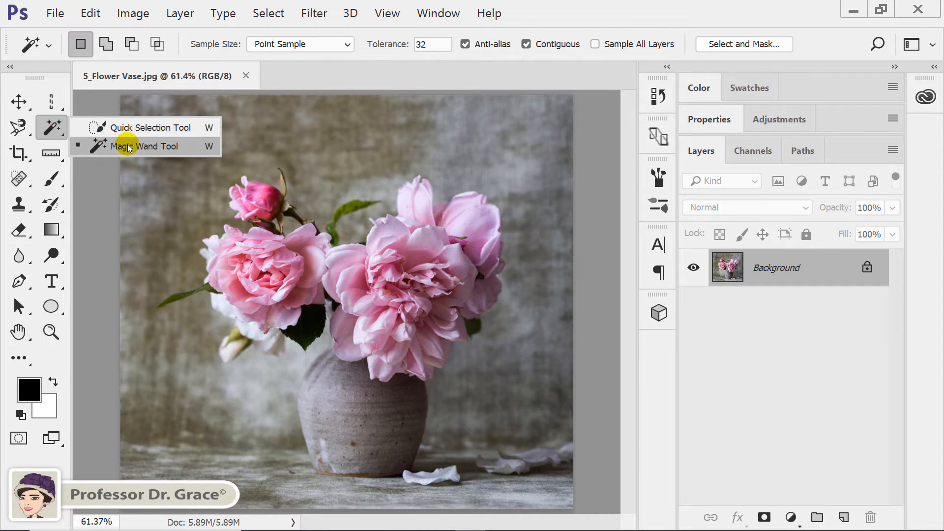
left_click(125, 128)
Draw a rectangular marquee selection around the flowers and most of the vase, and invert it to cover the outer border.
left_click(52, 101)
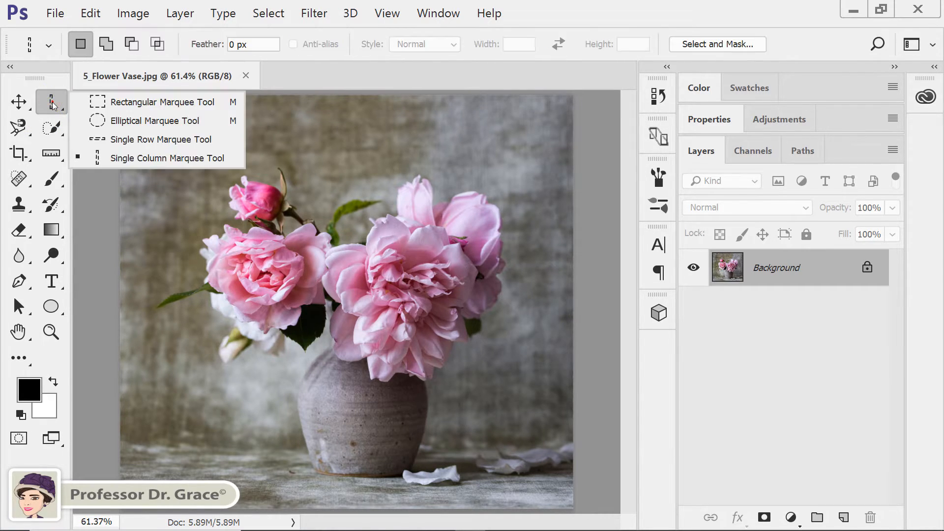
left_click(118, 107)
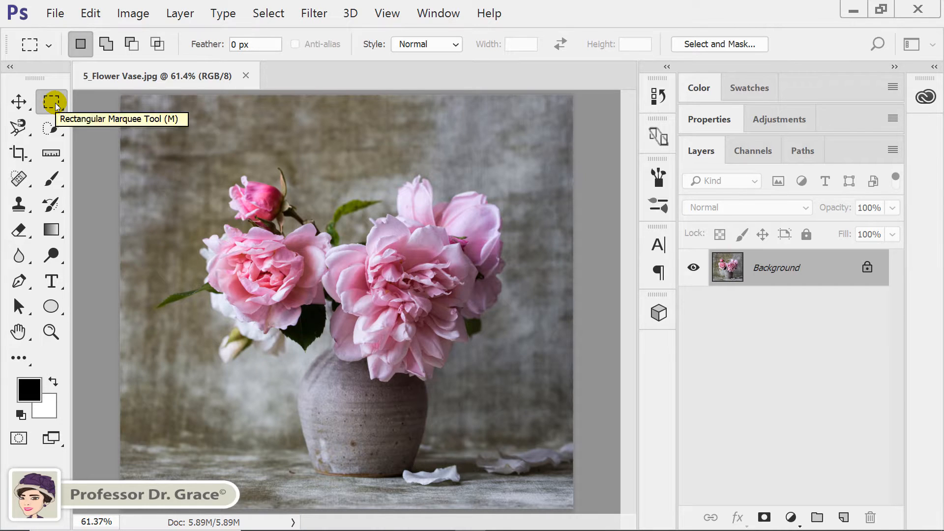
left_click_drag(166, 144, 522, 459)
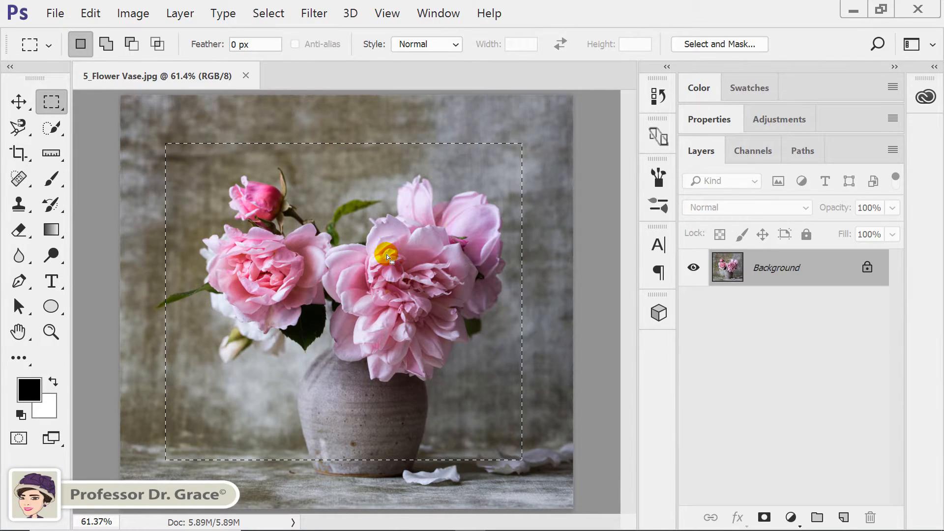
left_click(268, 13)
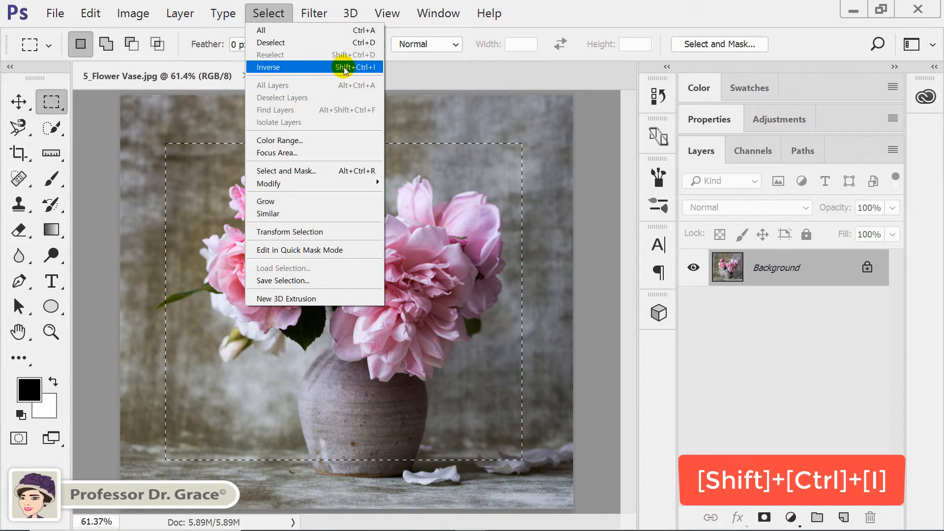
left_click(375, 72)
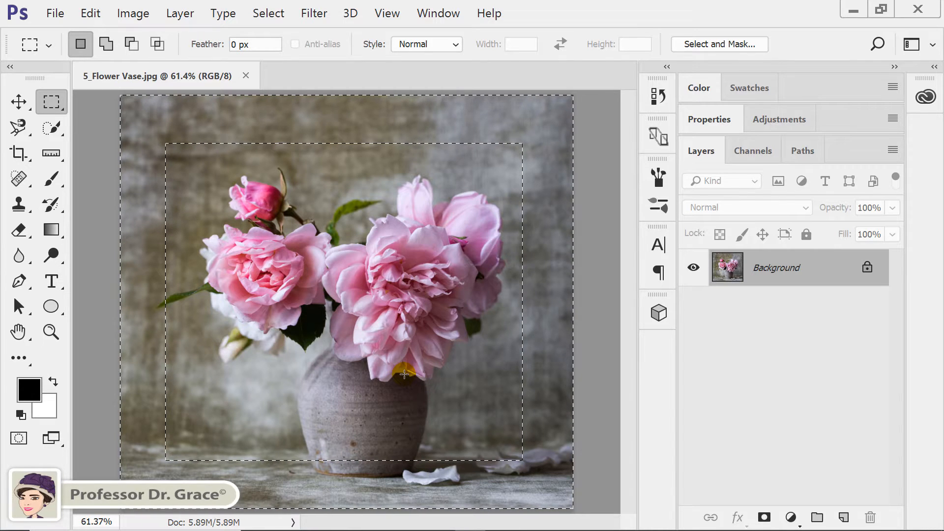
Fill the selected border with Background Color in Normal mode at 100% opacity.
key("Delete")
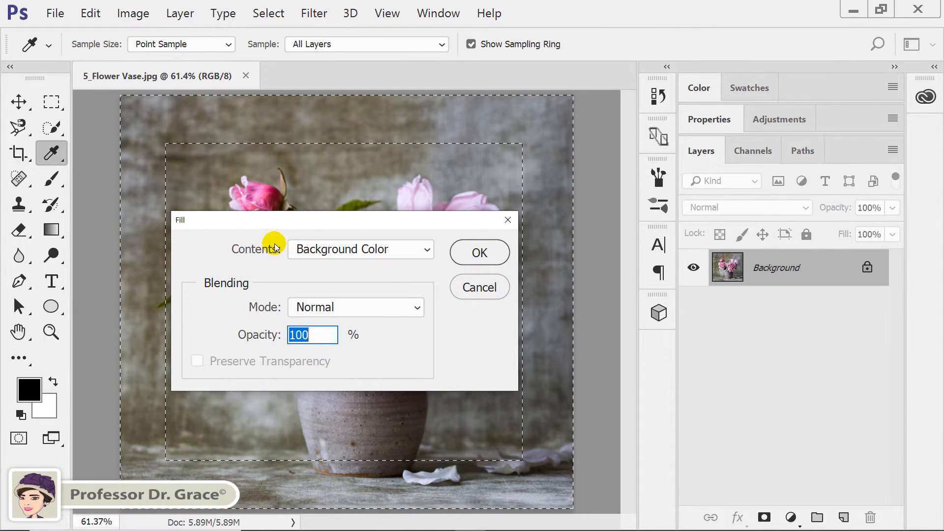
left_click(327, 248)
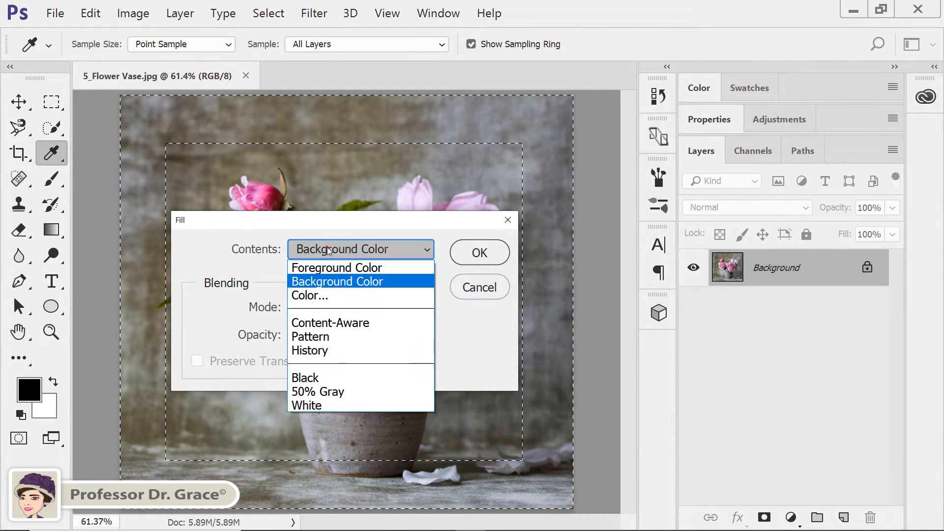
left_click(337, 280)
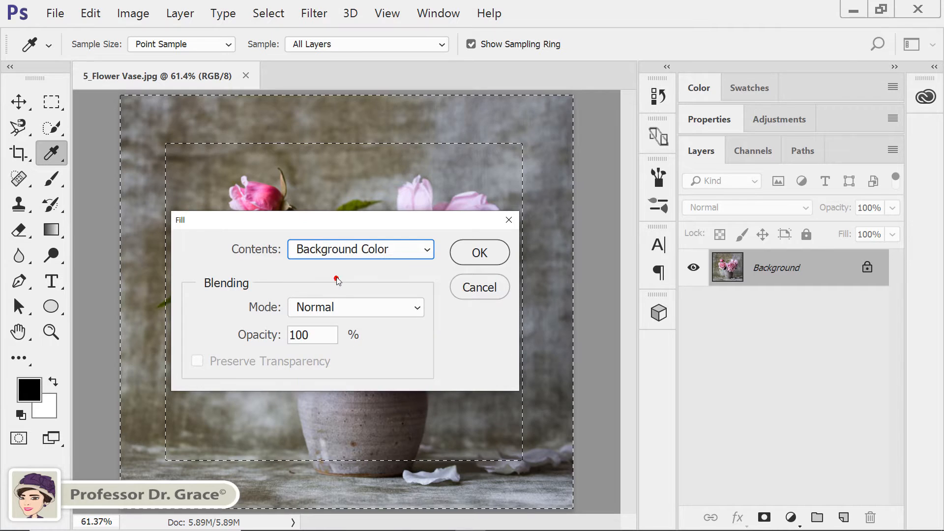
left_click(480, 254)
key("m")
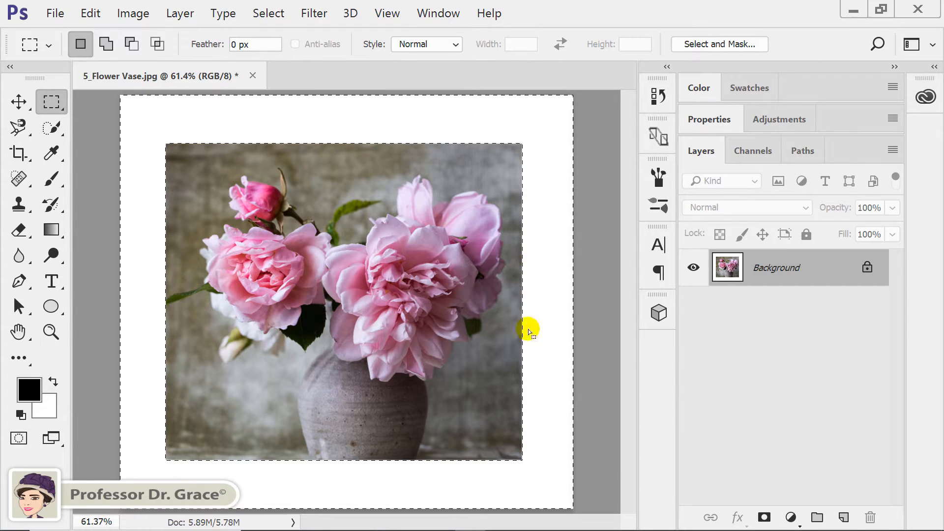
Undo the border fill and clear the rectangular selection.
key("ctrl+z")
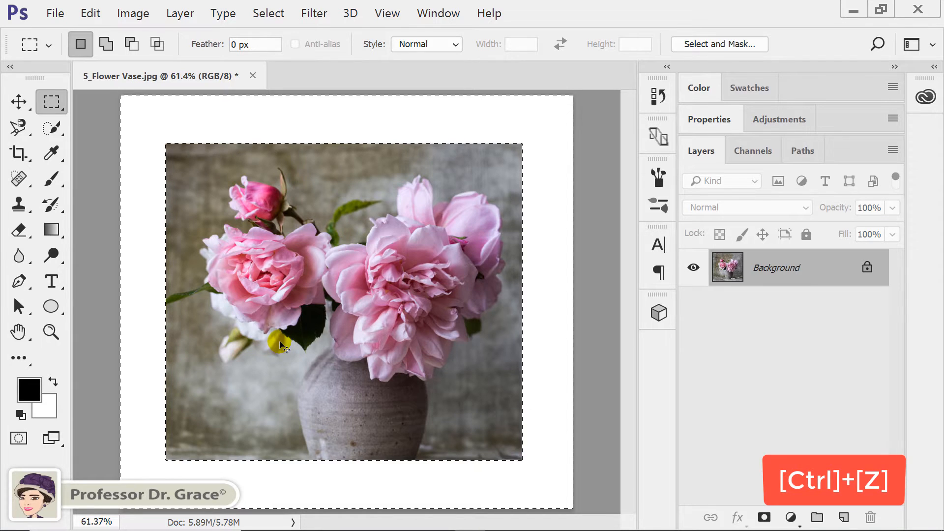
key("ctrl+z")
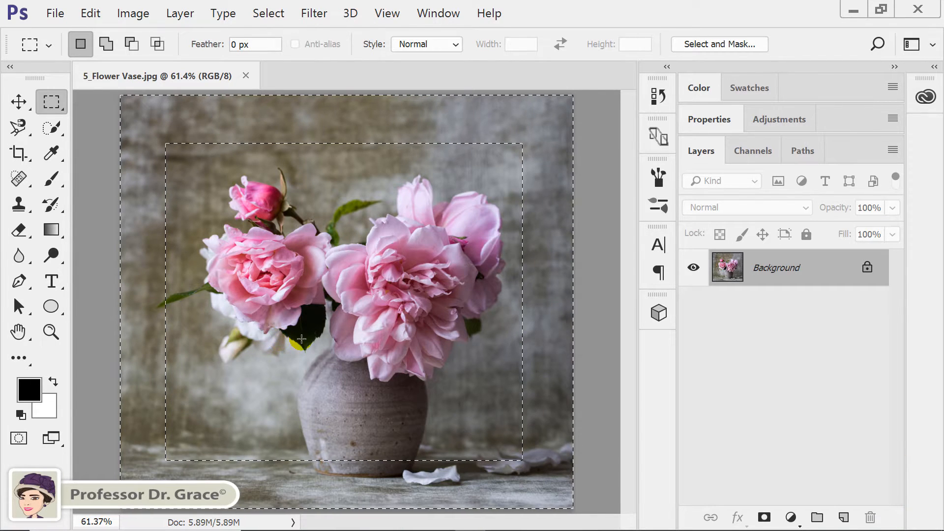
left_click(297, 339)
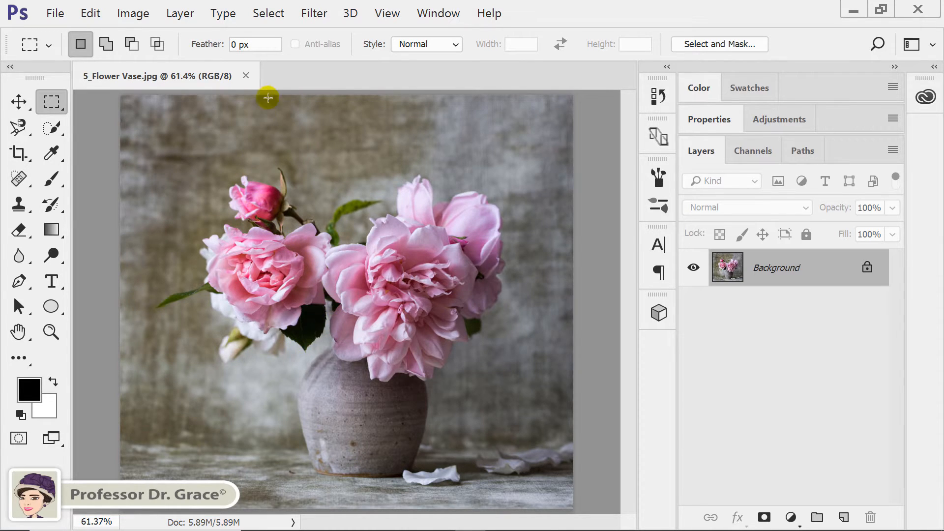
Fill the area outside a rectangular marquee selection feathered 15 px around the flowers and vase with Background Color.
left_click(256, 44)
type("15")
key("Return")
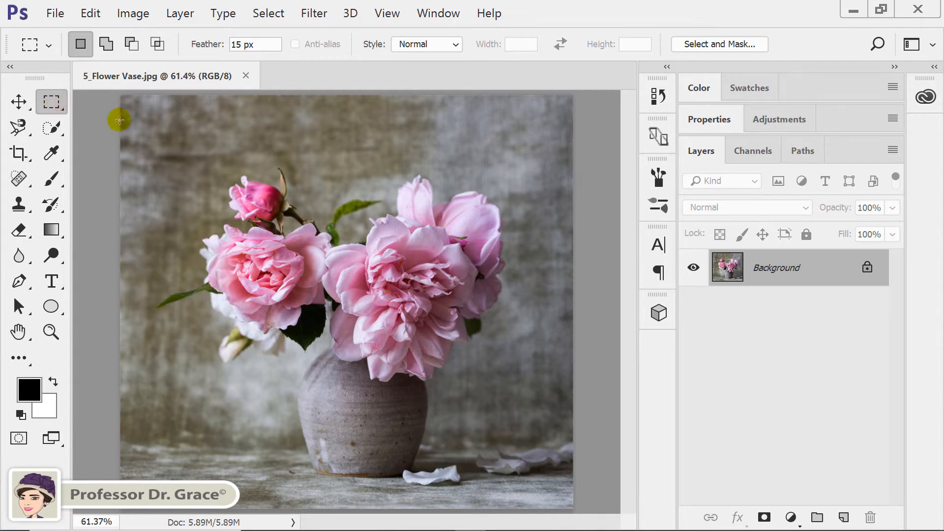
left_click_drag(157, 133, 532, 462)
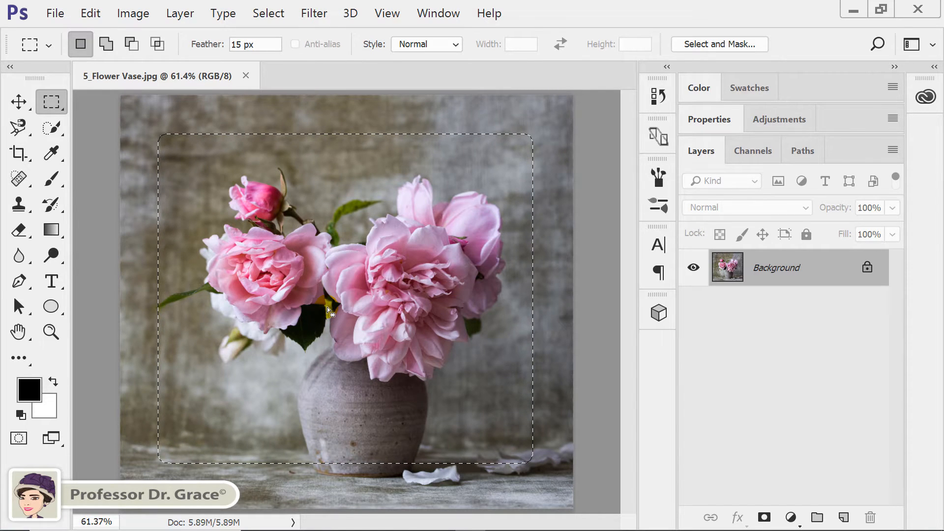
key("ctrl+shift+i")
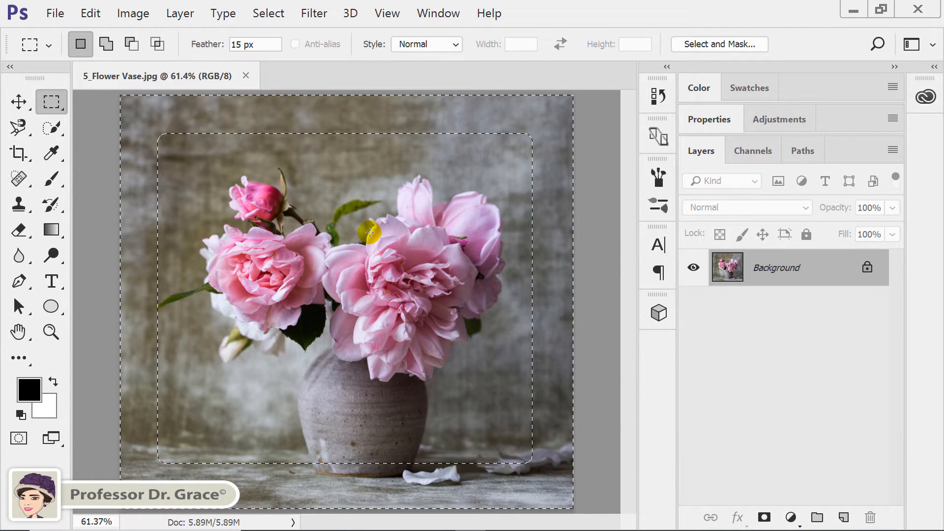
key("Delete")
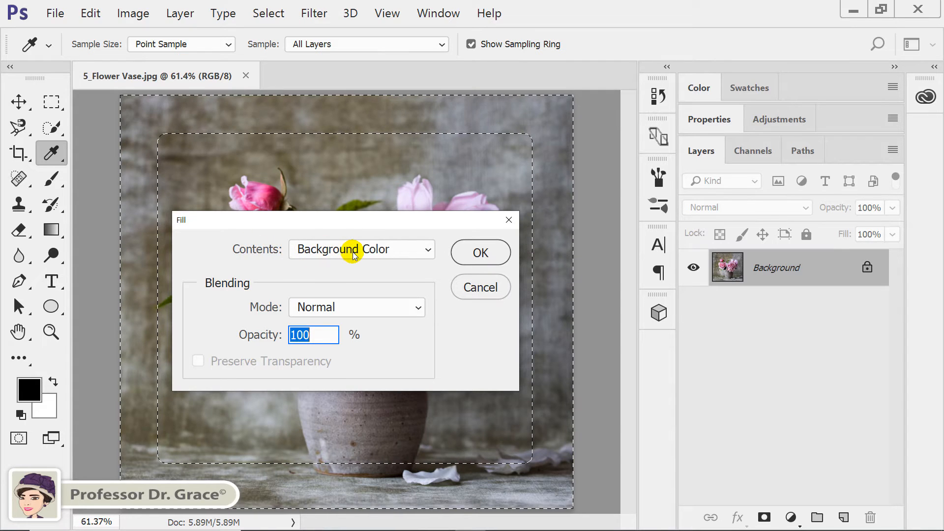
left_click(478, 254)
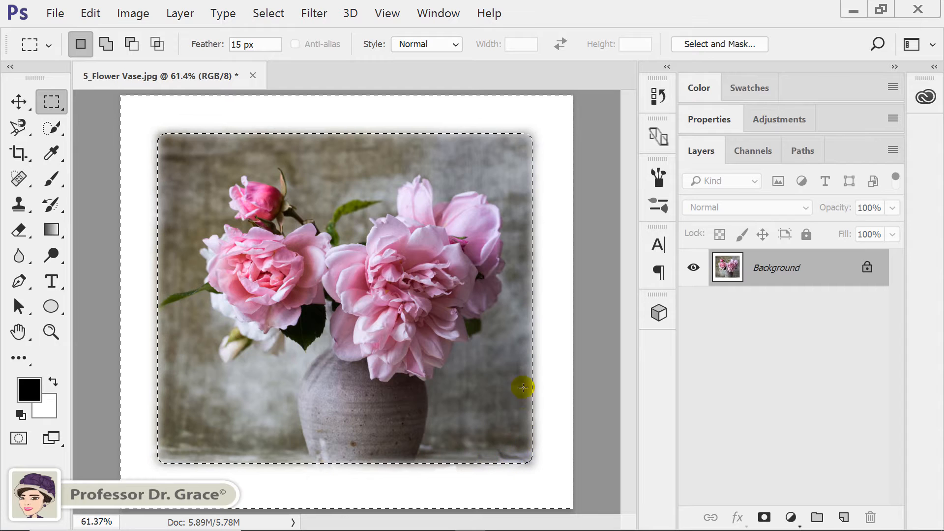
Undo the soft-edged border fill and deselect everything.
key("ctrl+z")
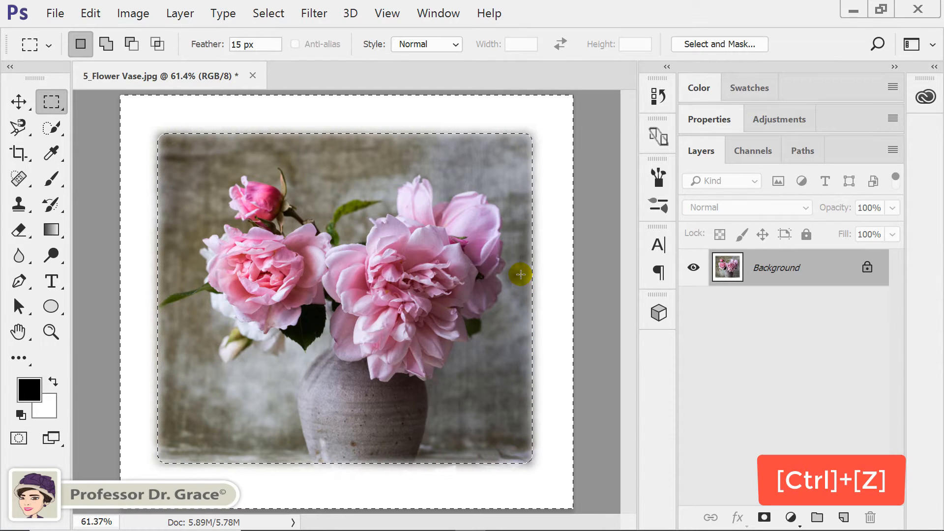
key("ctrl+z")
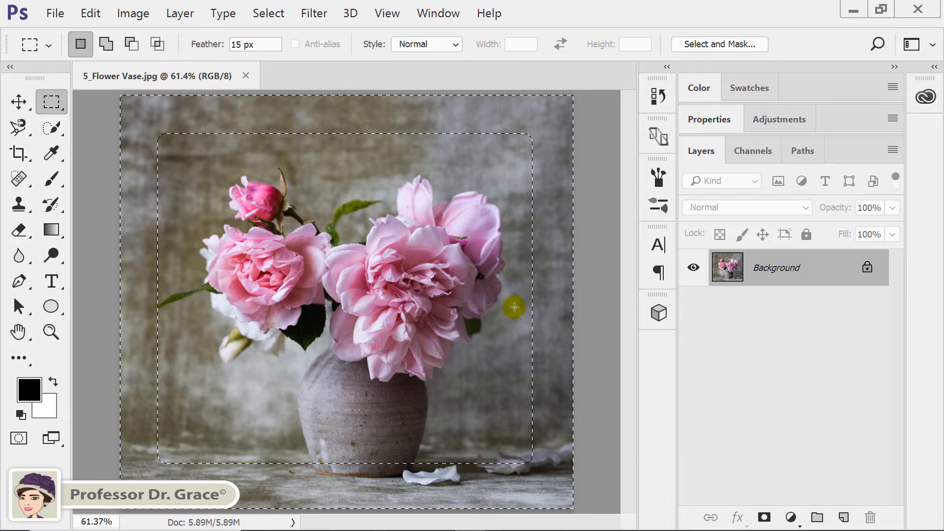
key("ctrl+d")
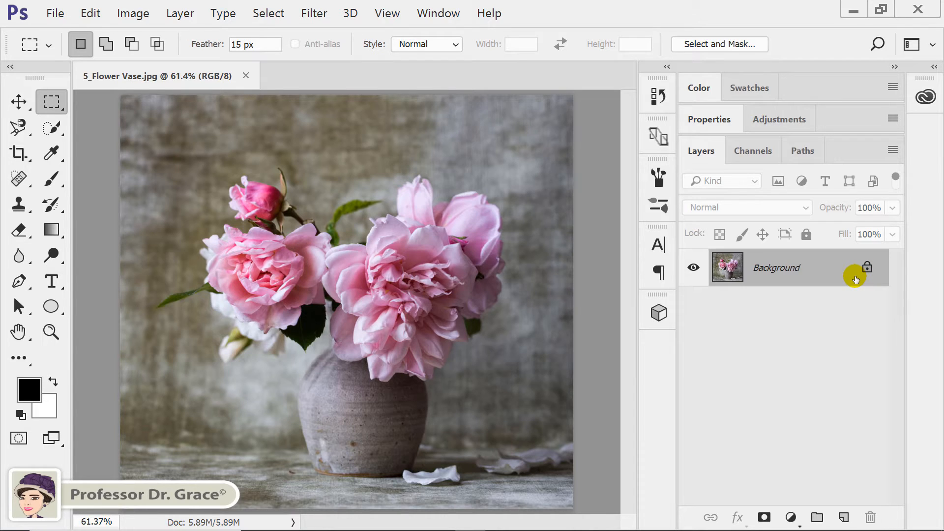
Convert the locked Background into a regular layer, and add a new layer beneath it filled with the white background color.
double_click(788, 269)
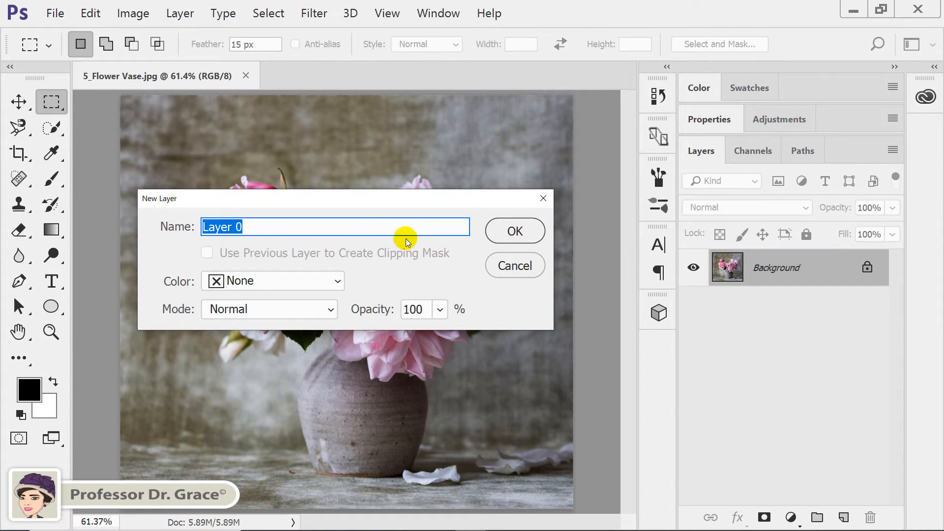
left_click(516, 231)
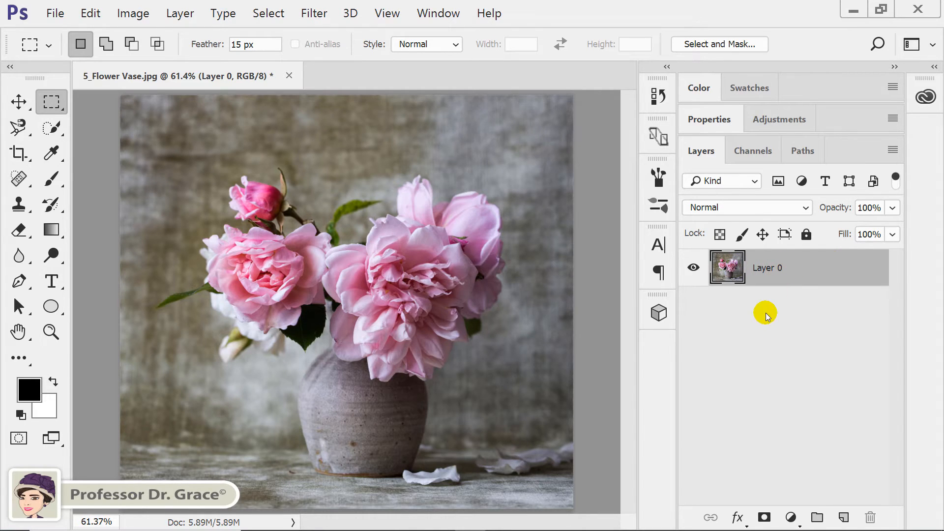
key("ctrl")
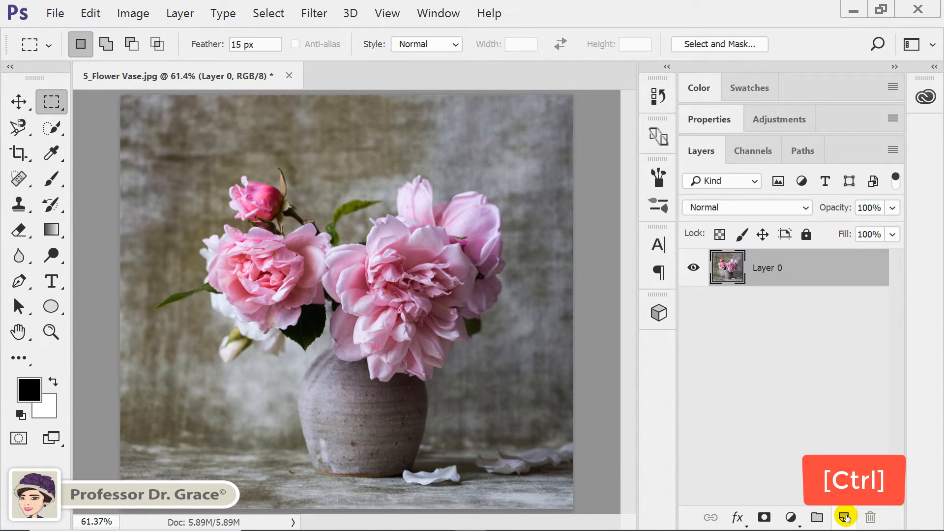
left_click(844, 517, "ctrl")
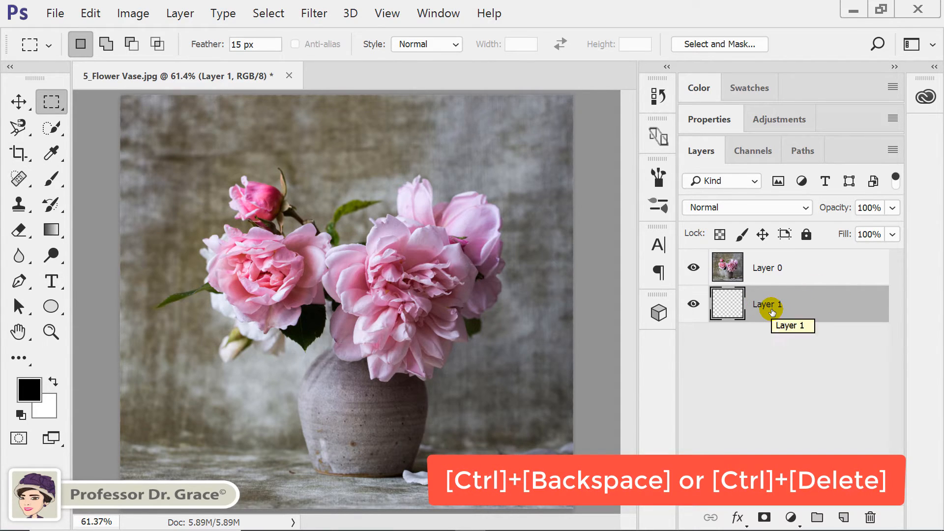
key("ctrl+BackSpace")
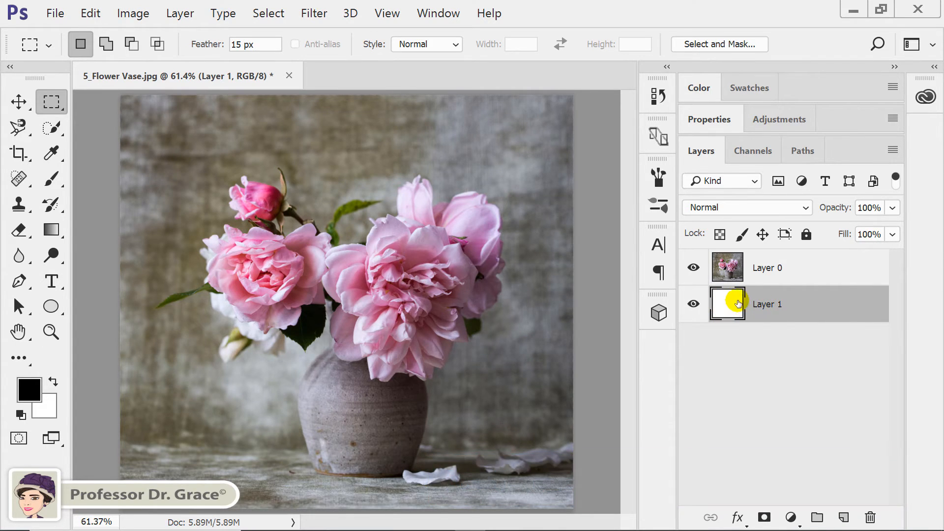
On the photo layer, draw a circular marquee selection with 0 px feather around the flowers and vase, and invert it.
left_click(801, 268)
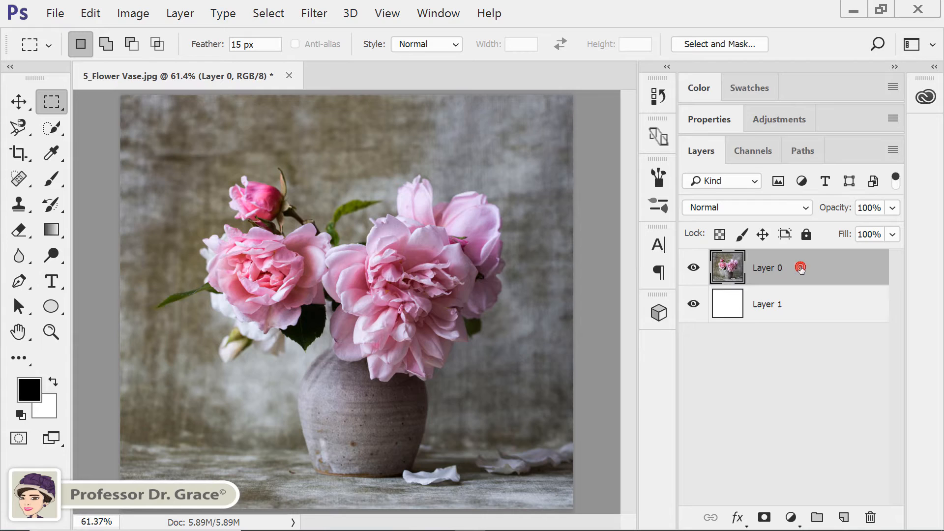
left_click(55, 102)
left_click(116, 120)
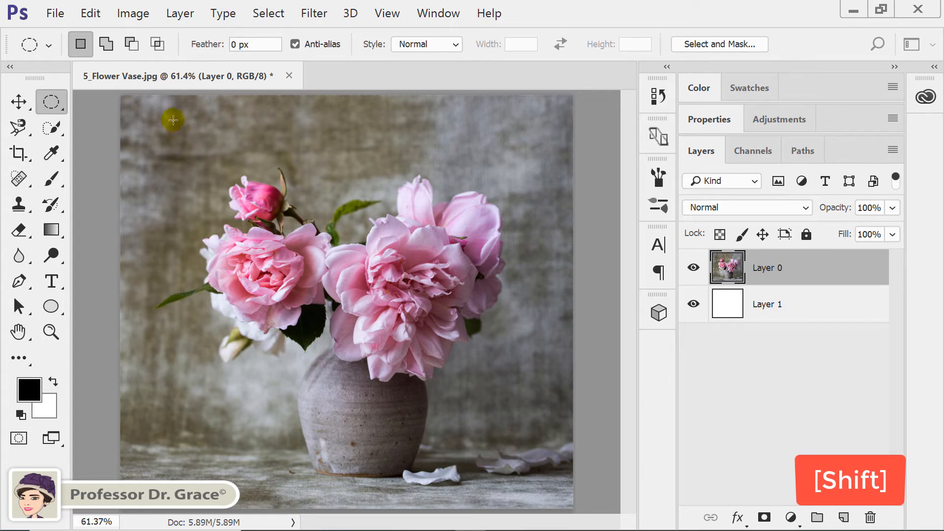
left_click_drag(164, 122, 446, 356)
left_click_drag(512, 408, 594, 485)
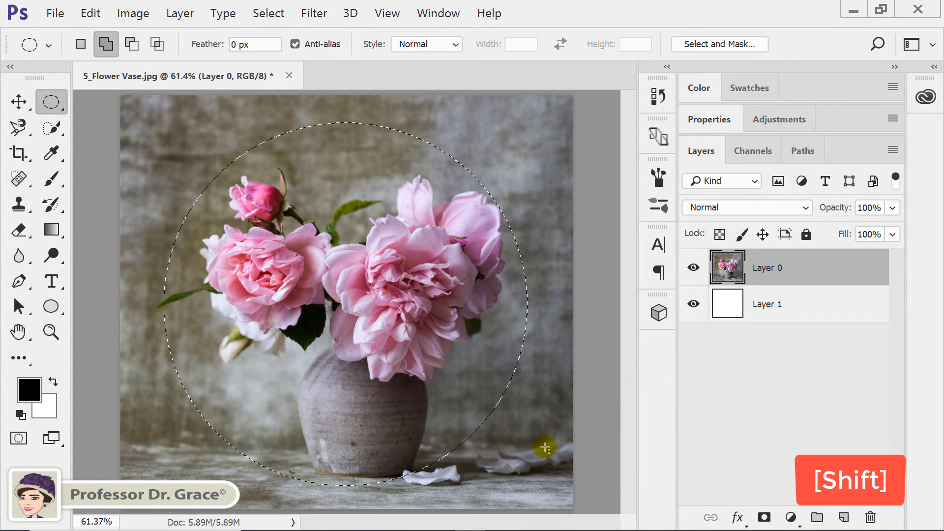
left_click_drag(370, 286, 379, 291)
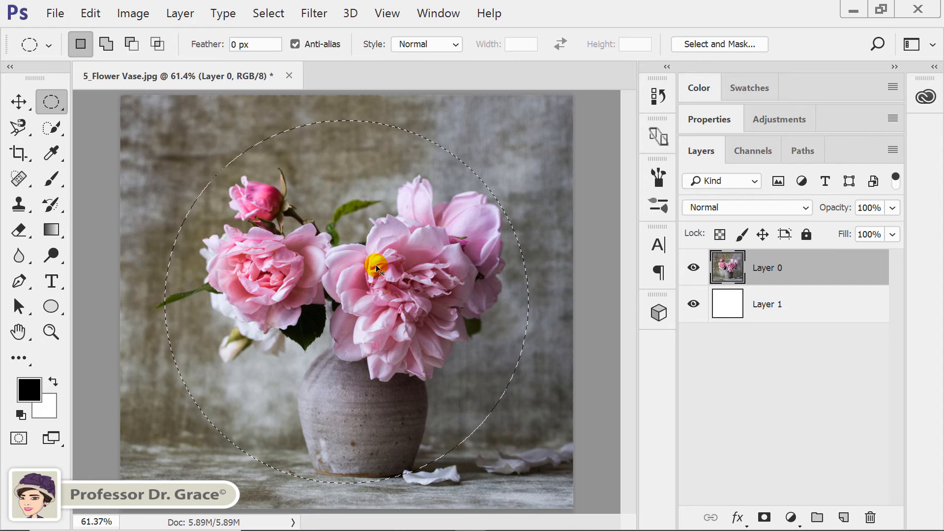
key("ctrl+shift+i")
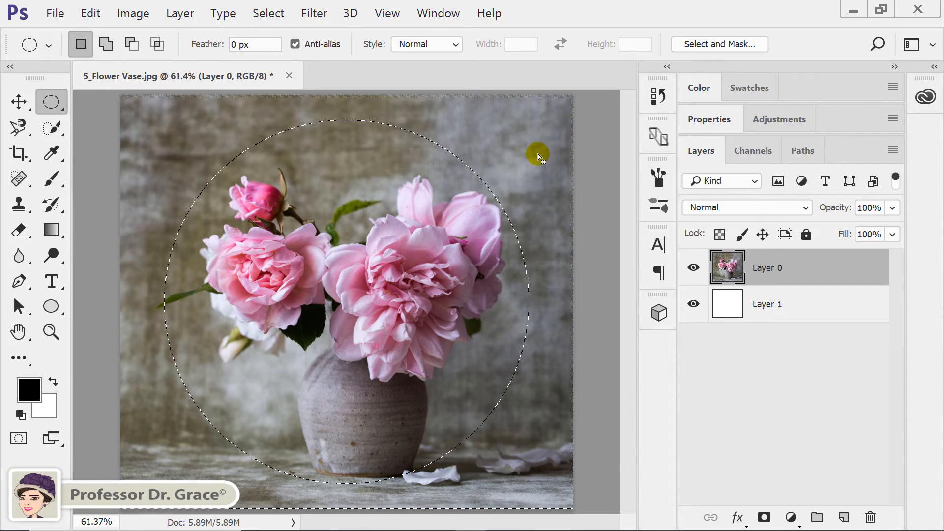
Delete the part of the photo outside the circle, and undo the deletion.
key("Delete")
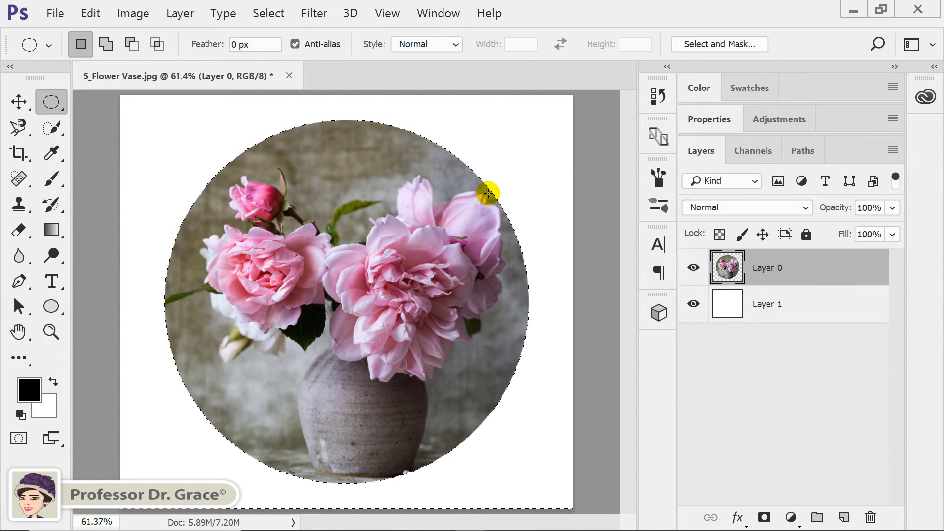
key("ctrl+z")
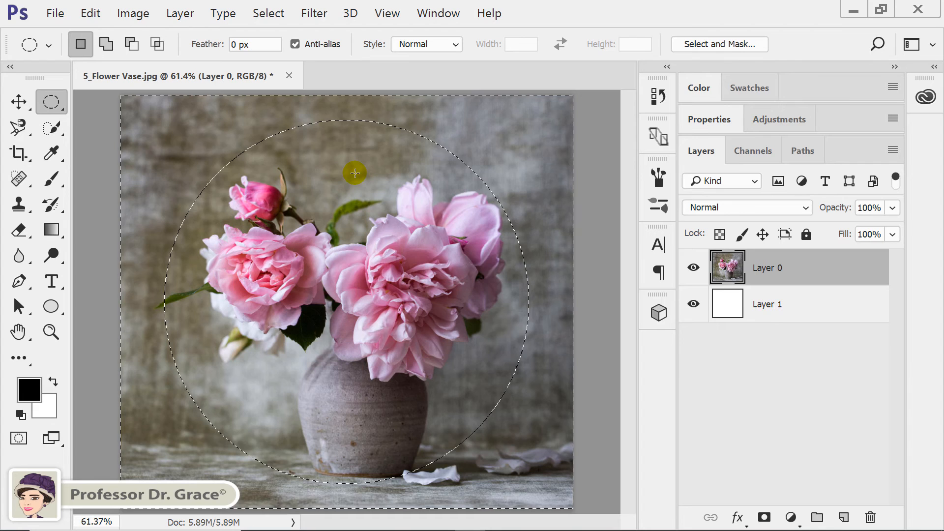
Replace the selection with a circular marquee with 30 px feather, centered around the flowers and vase, and invert it.
key("ctrl+d")
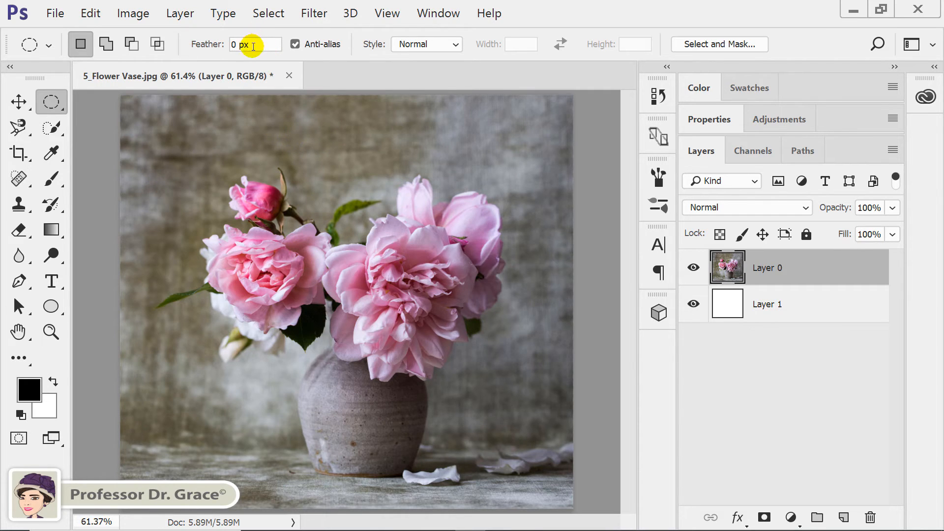
left_click(248, 44)
type("30")
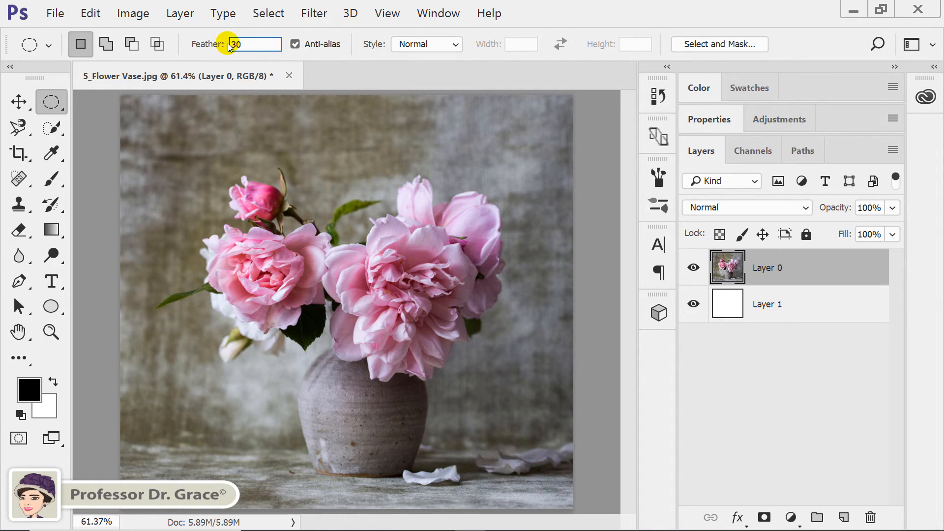
key("Return")
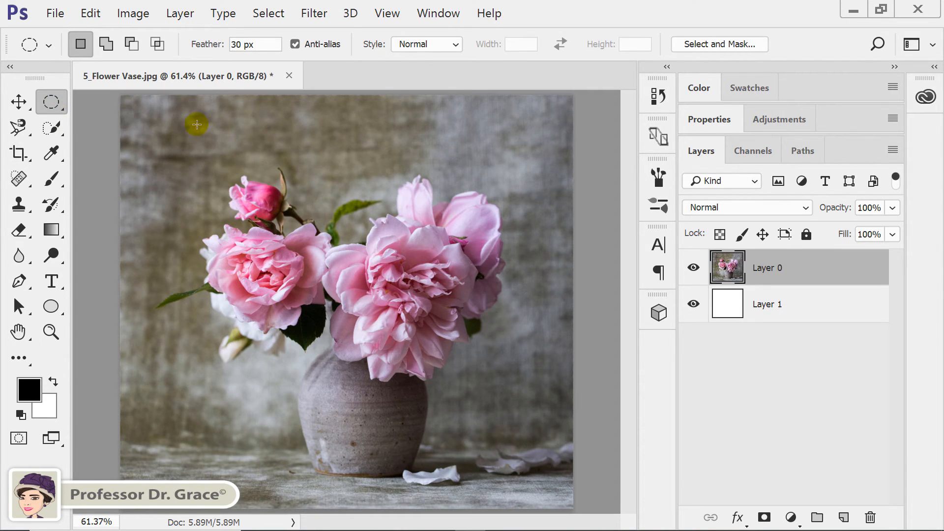
left_click_drag(177, 118, 563, 521)
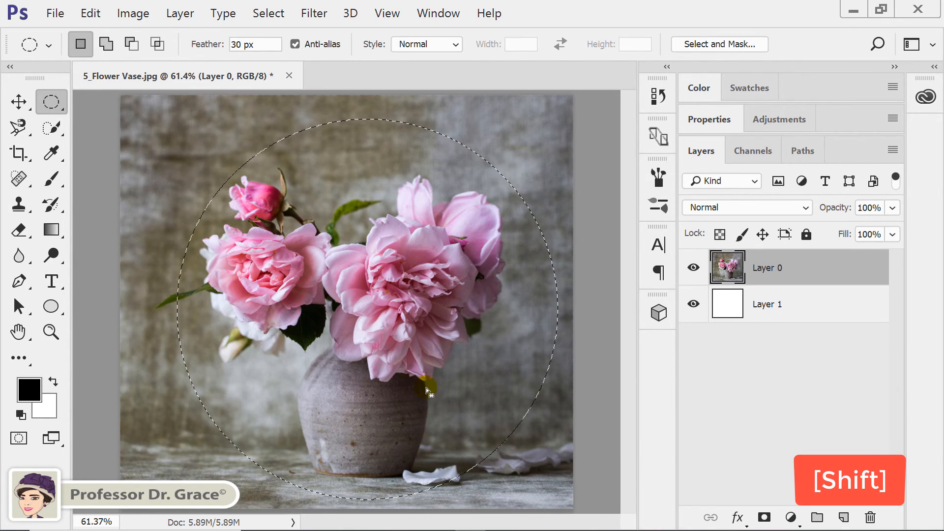
left_click_drag(429, 404, 418, 397)
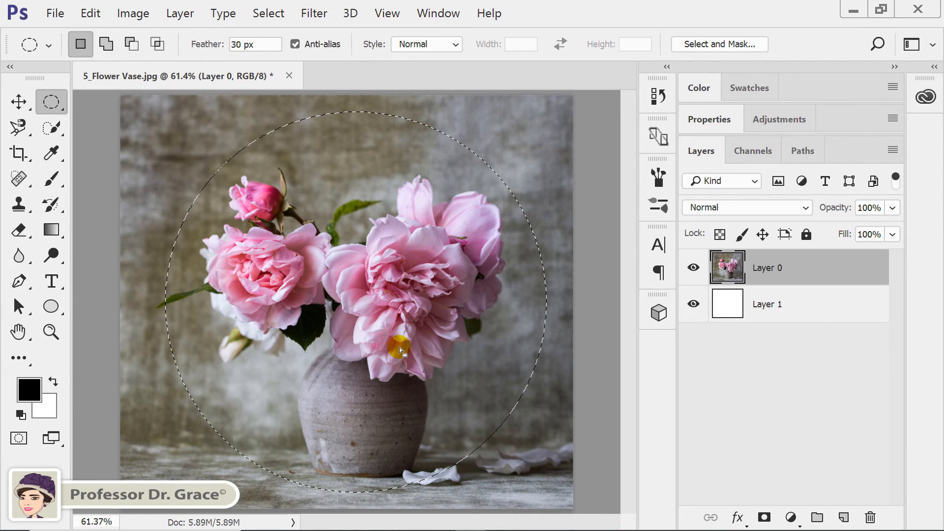
key("ctrl+shift+i")
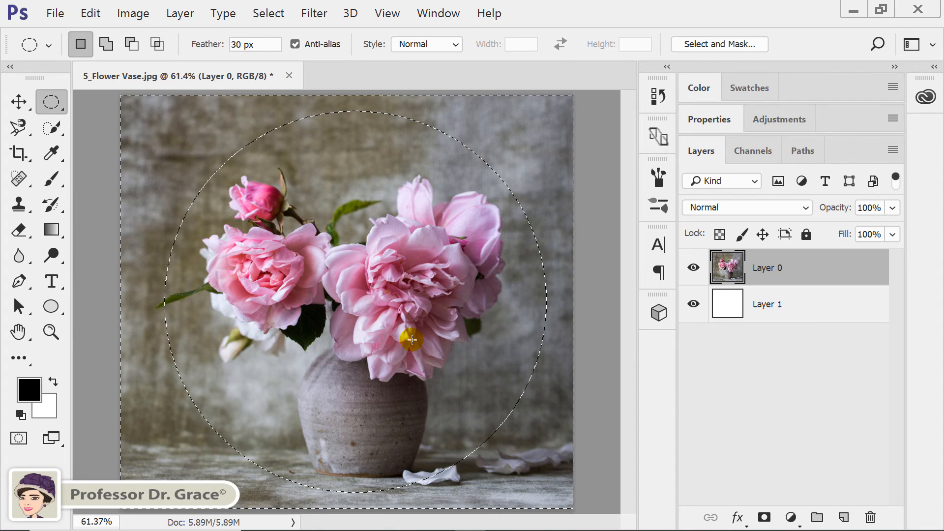
Delete the photo area outside the circle repeatedly to strengthen the soft white edge, and deselect everything.
key("Delete")
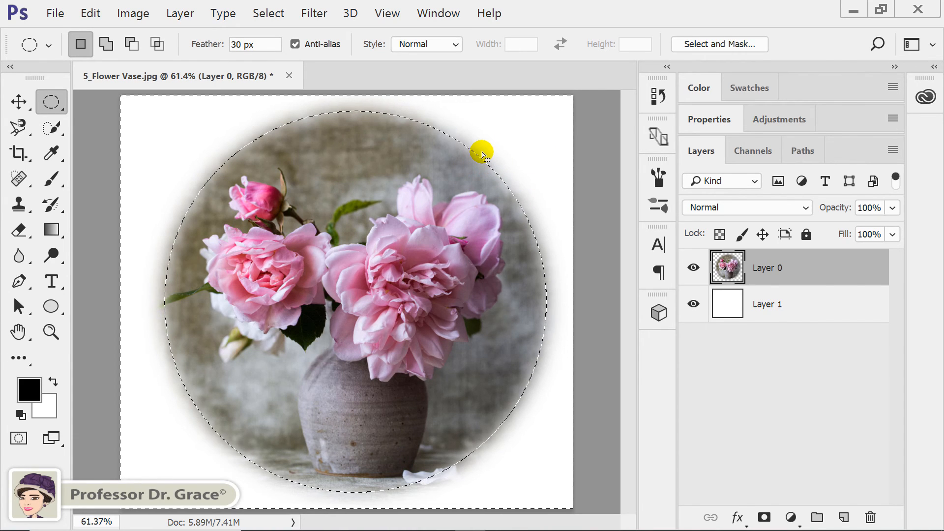
key("Delete")
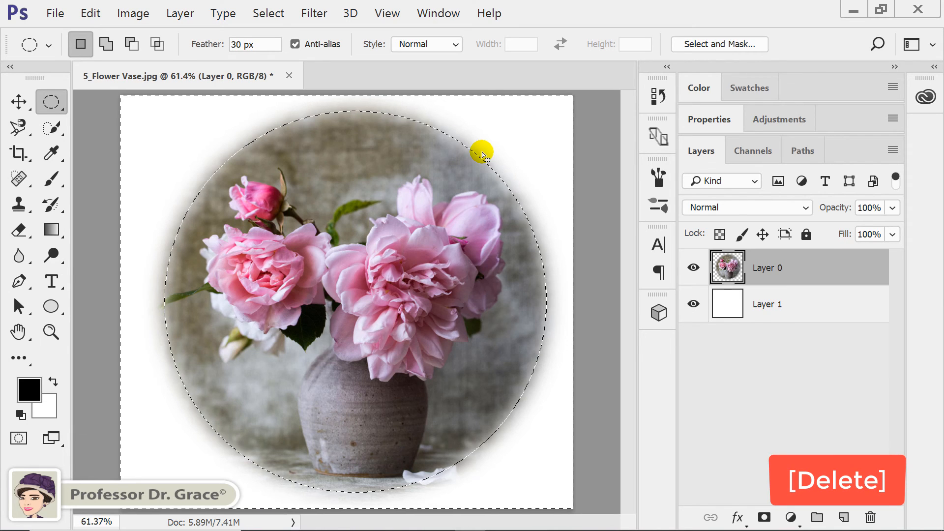
key("Delete")
key("Delete")
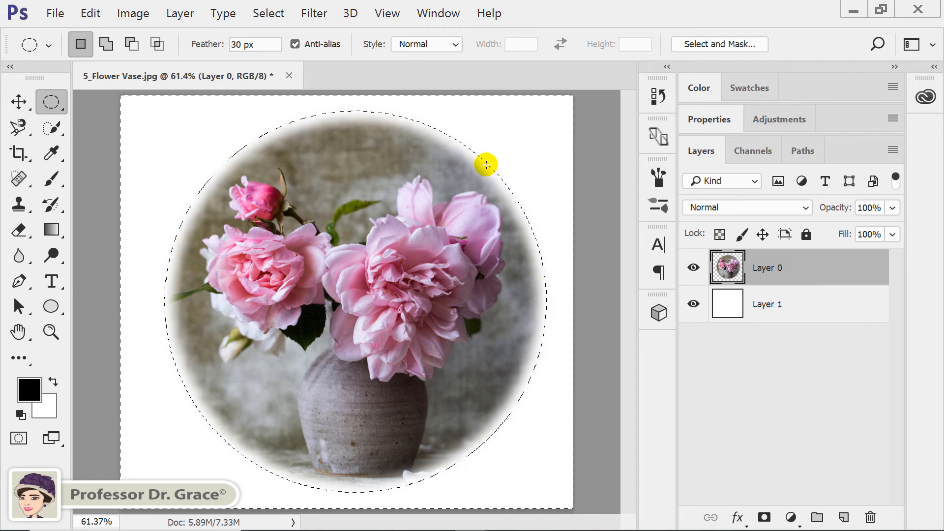
key("ctrl+d")
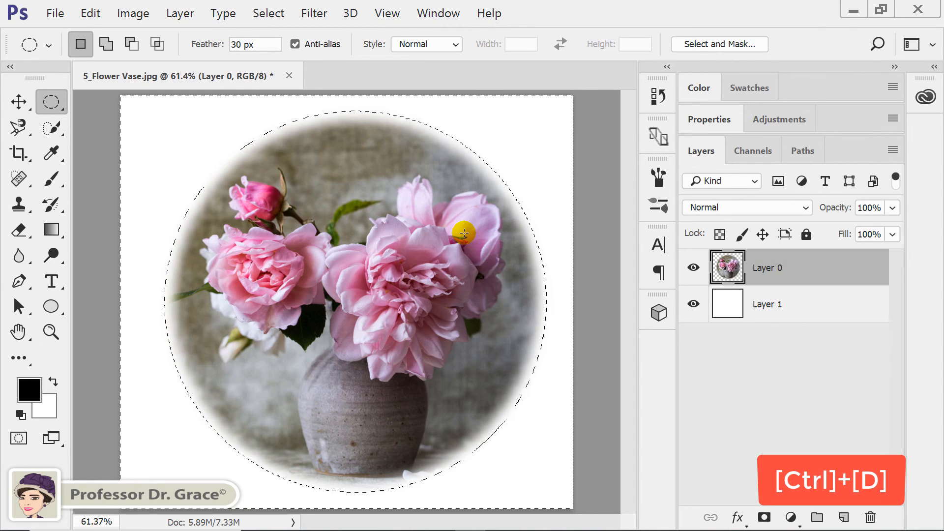
key("ctrl+d")
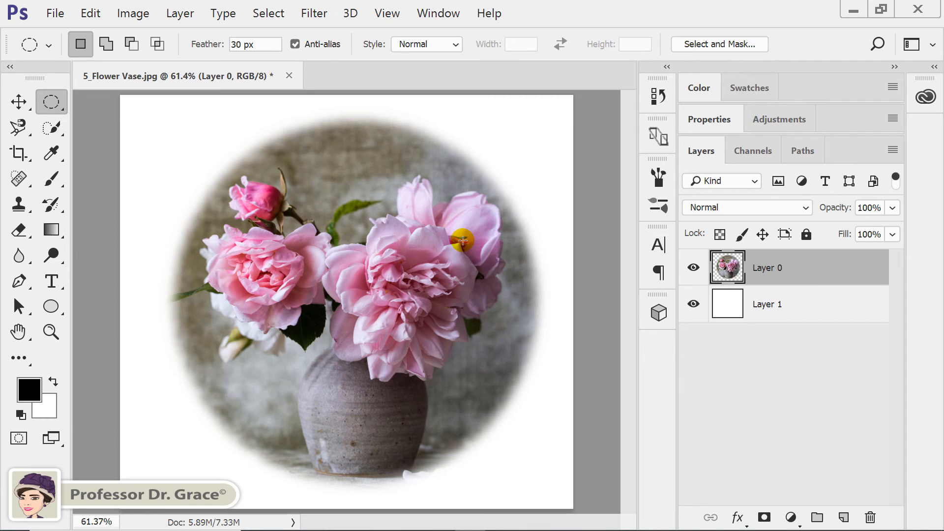
Reset the elliptical marquee's feather to 0 px.
left_click(262, 44)
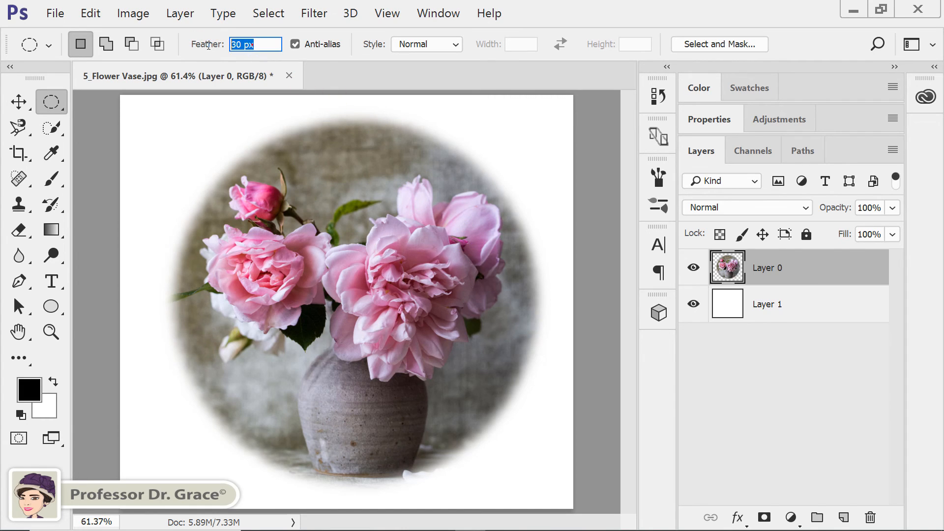
type("0")
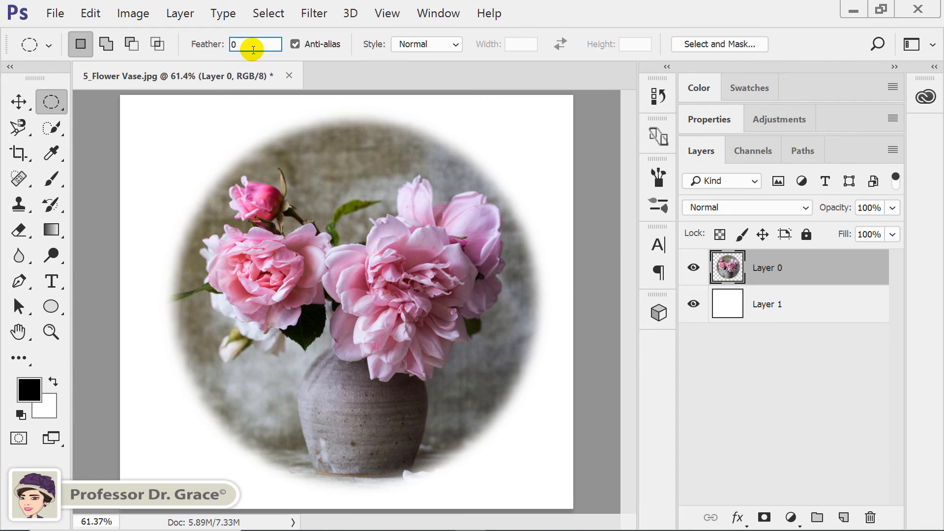
key("Return")
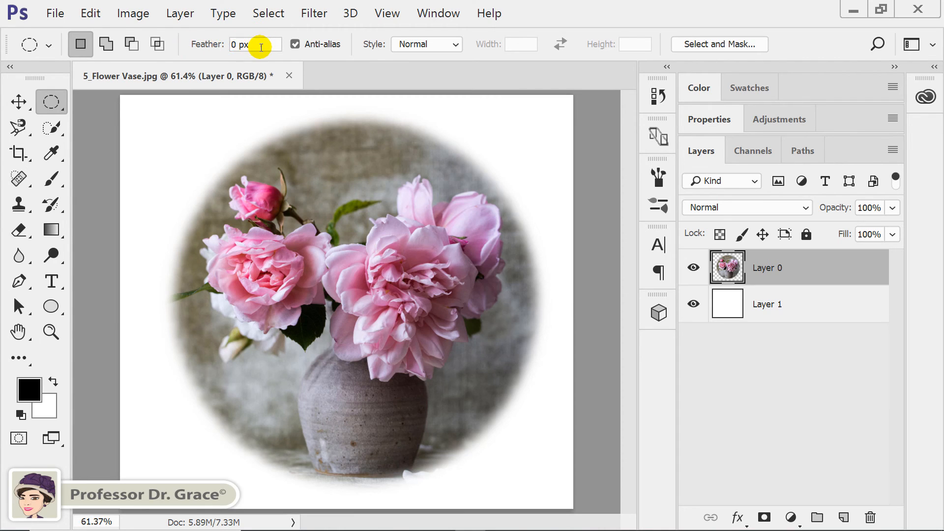
Set the elliptical marquee's feather to 40 px.
left_click(252, 44)
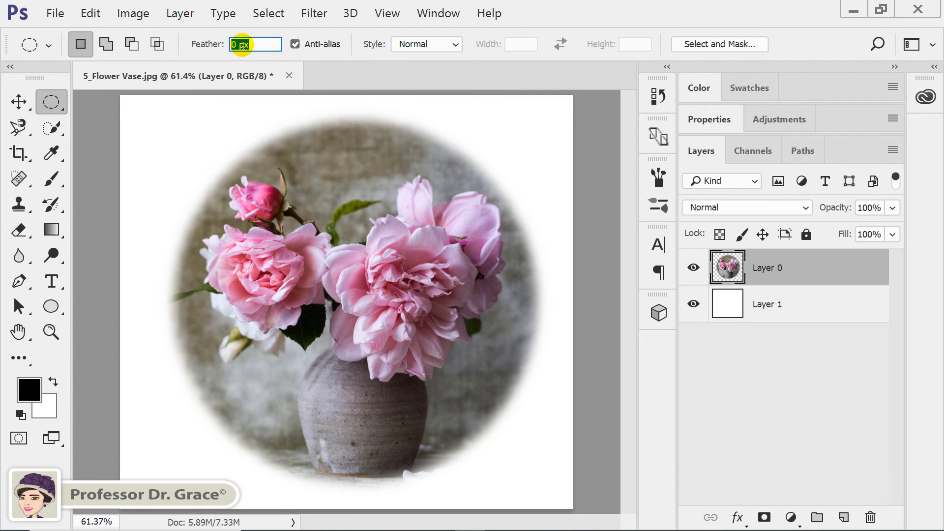
type("40")
key("Return")
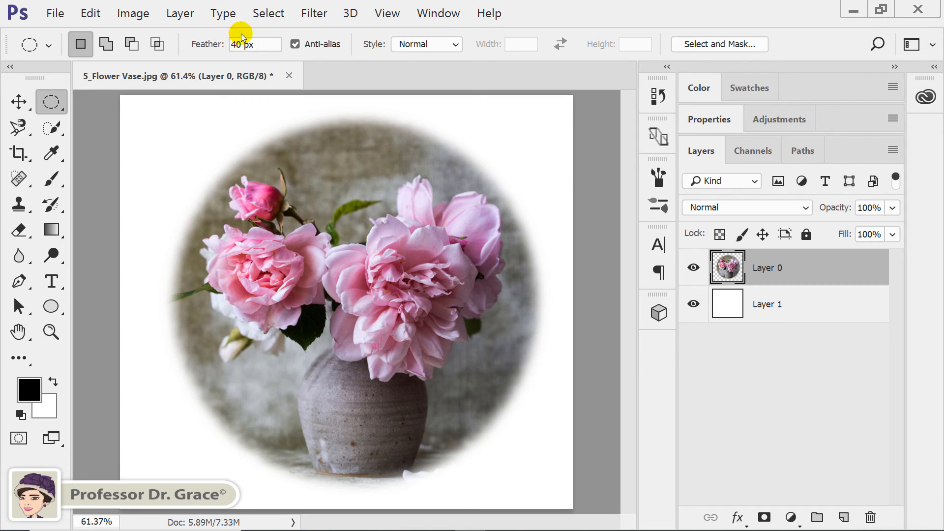